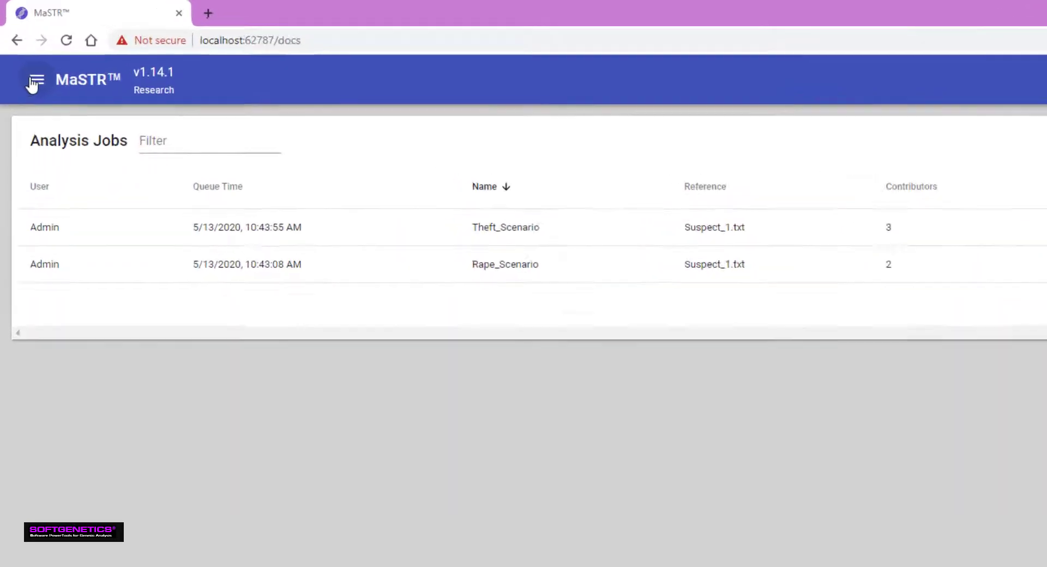
pyautogui.click(33, 84)
pyautogui.click(59, 146)
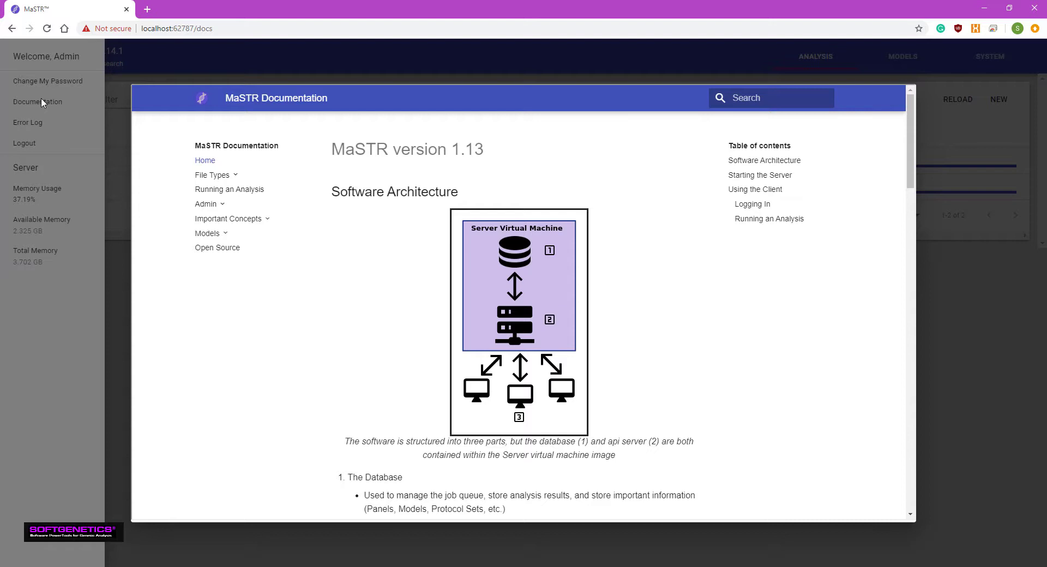
pyautogui.click(942, 324)
pyautogui.click(812, 355)
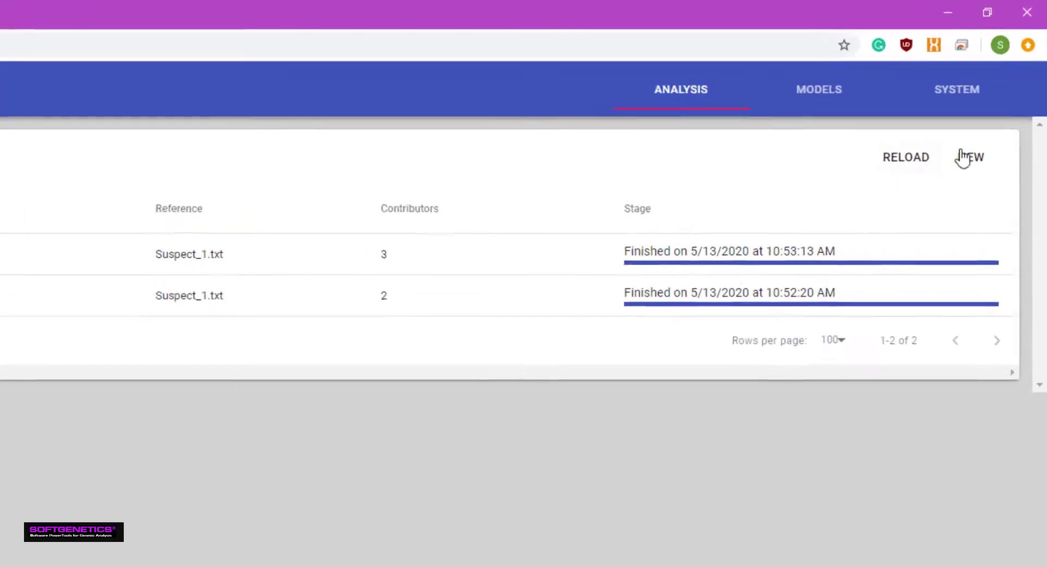
# Step: Start a new analysis using the BU_Identifiler protocol set, Moretti et al (2016) frequencies and Standard model
pyautogui.click(971, 163)
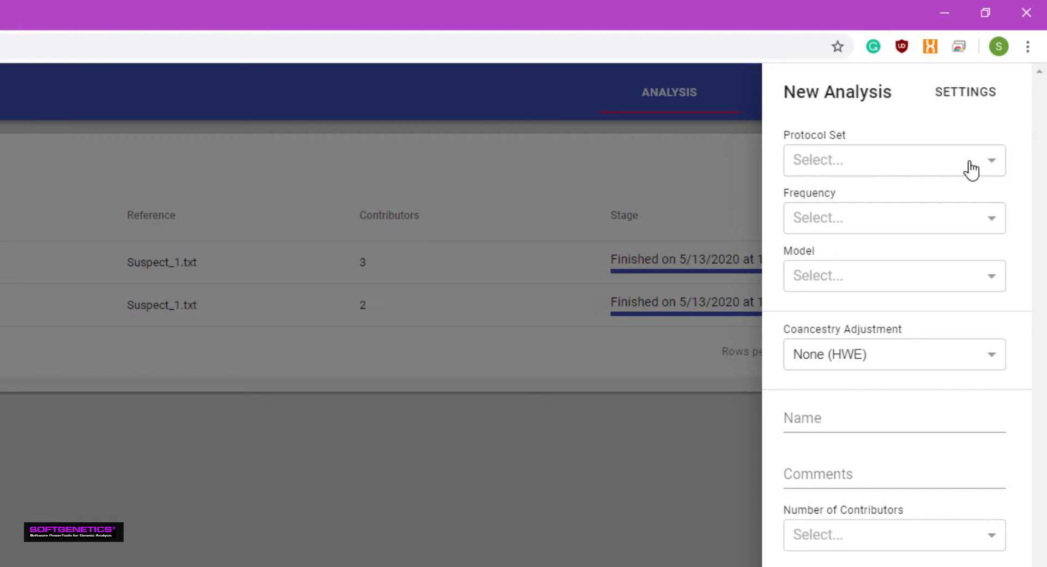
pyautogui.click(971, 163)
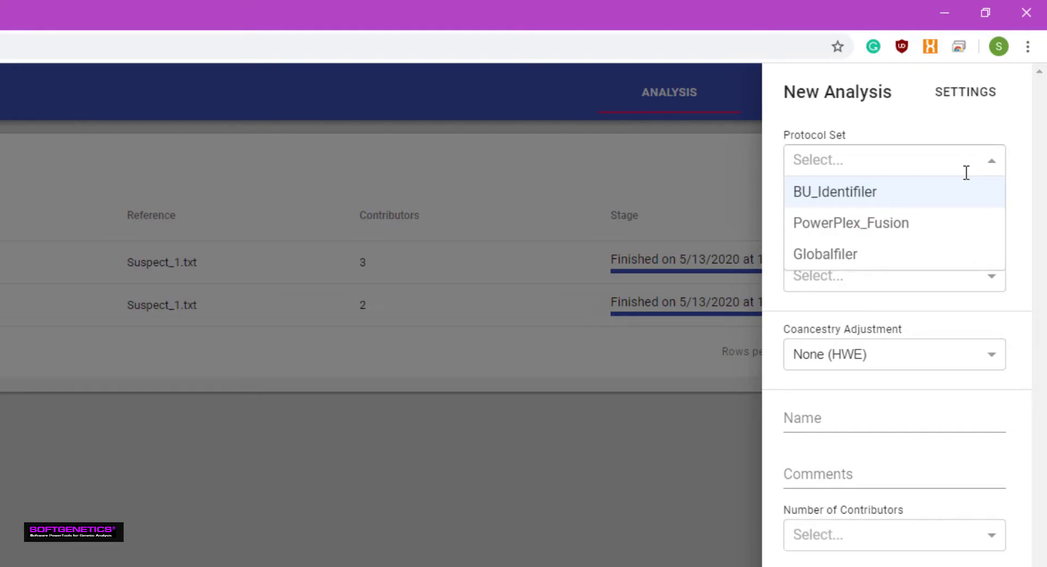
pyautogui.click(957, 201)
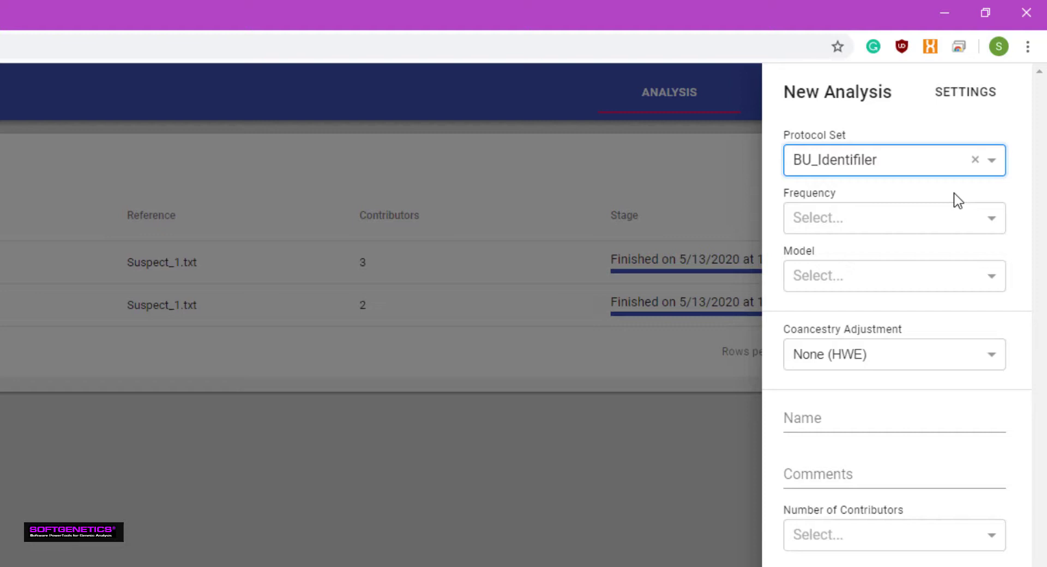
pyautogui.click(995, 225)
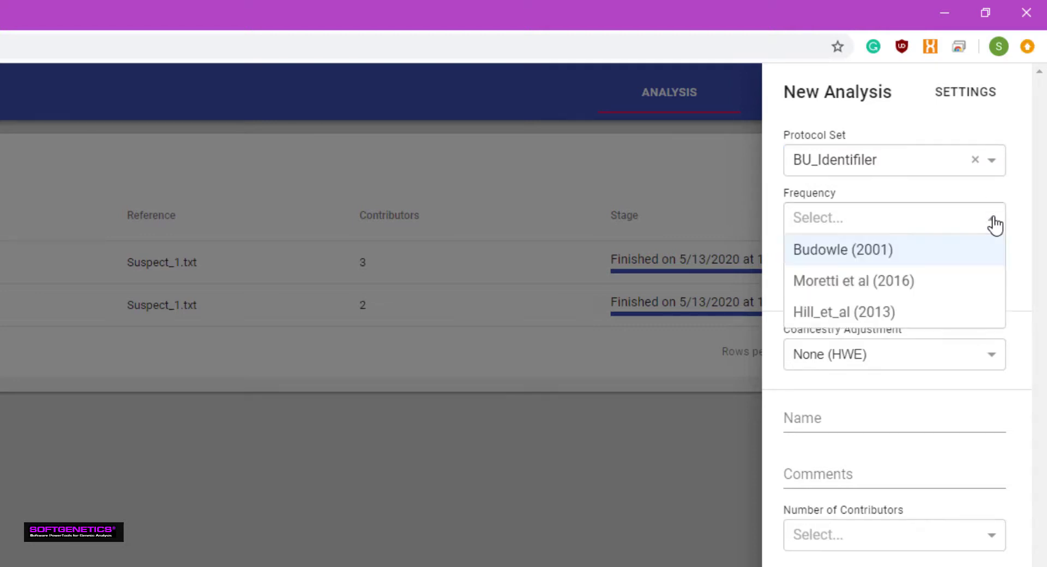
pyautogui.click(945, 285)
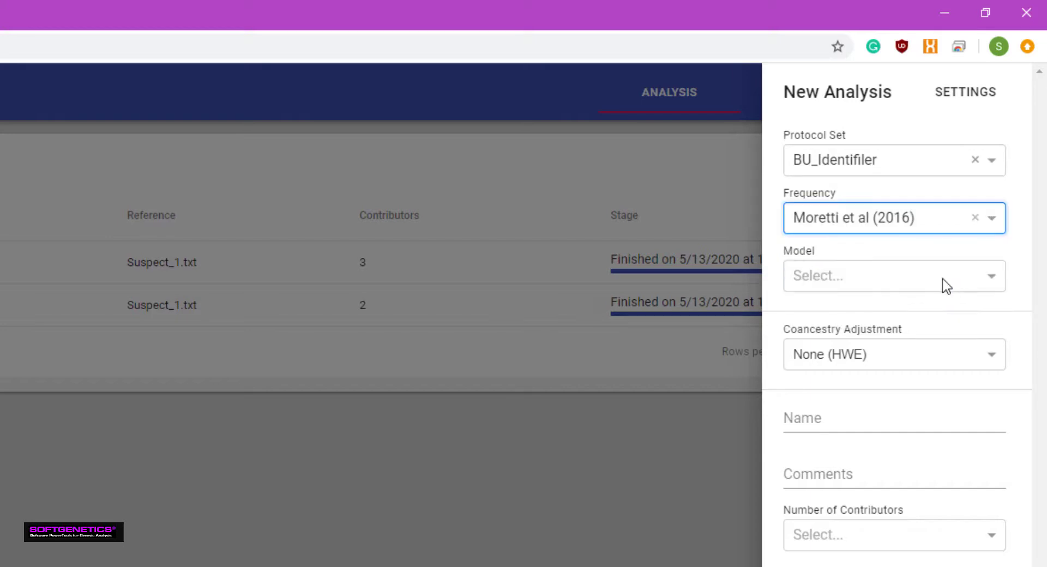
pyautogui.click(990, 282)
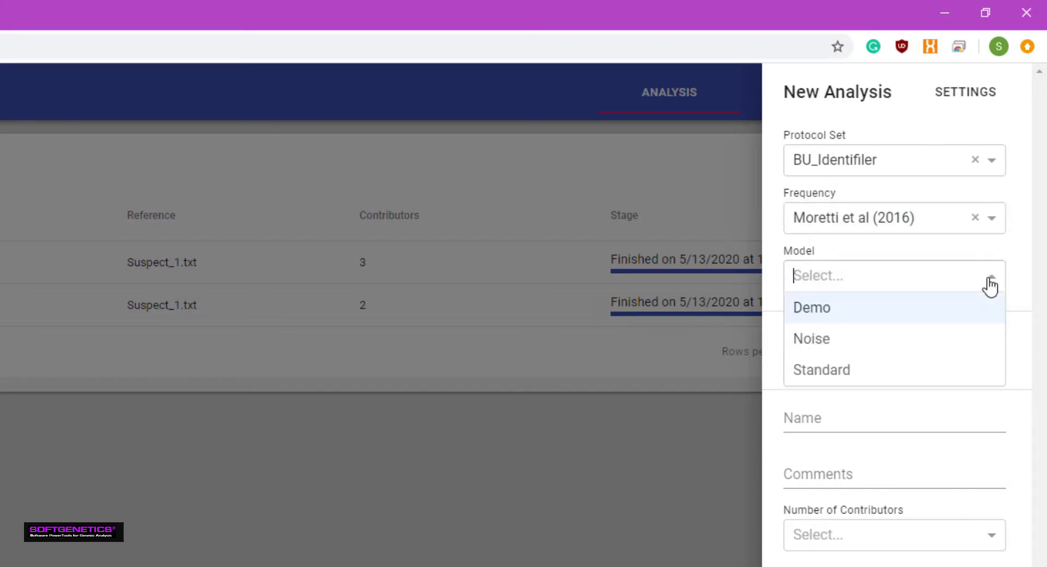
pyautogui.click(966, 372)
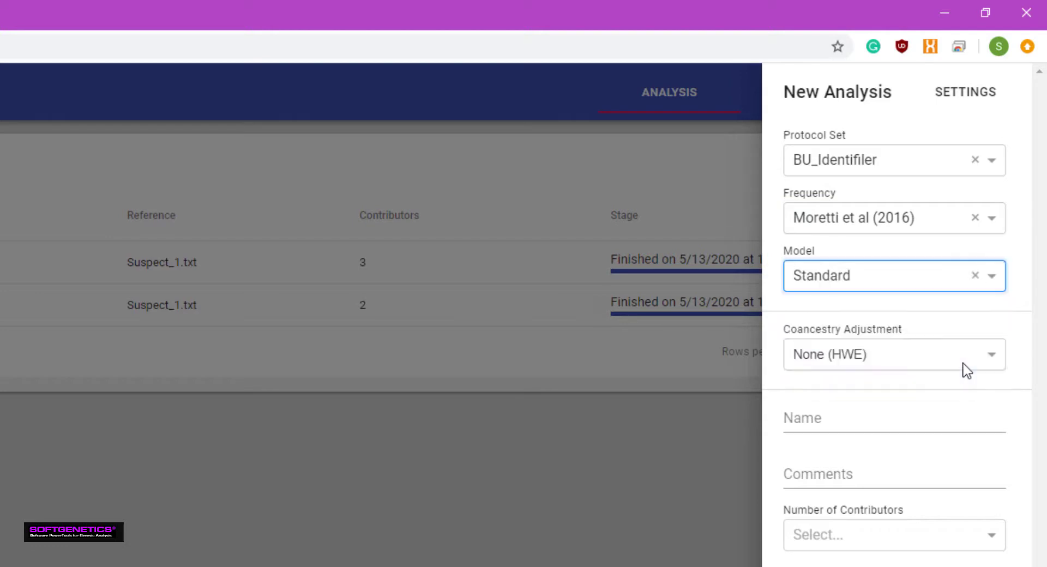
# Step: Apply the NRCII Recommendation 4.2 coancestry adjustment with a value of 0.01
pyautogui.click(992, 359)
pyautogui.click(963, 448)
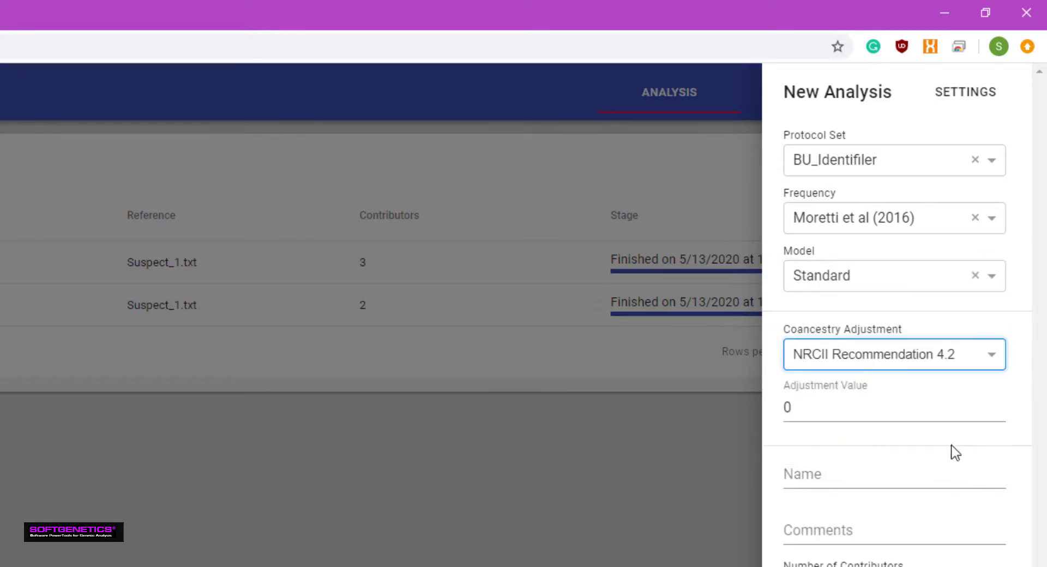
pyautogui.click(839, 407)
pyautogui.write('.01')
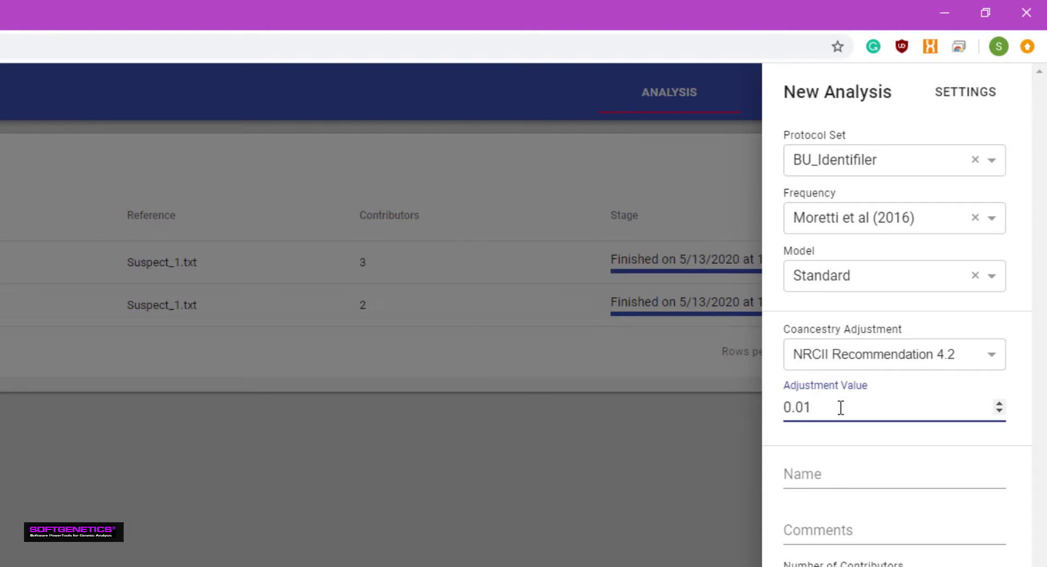
# Step: Name the job Theft_Scenario2, set 3 contributors and enable relative LR calculation
pyautogui.click(833, 475)
pyautogui.write('Theft_Scena')
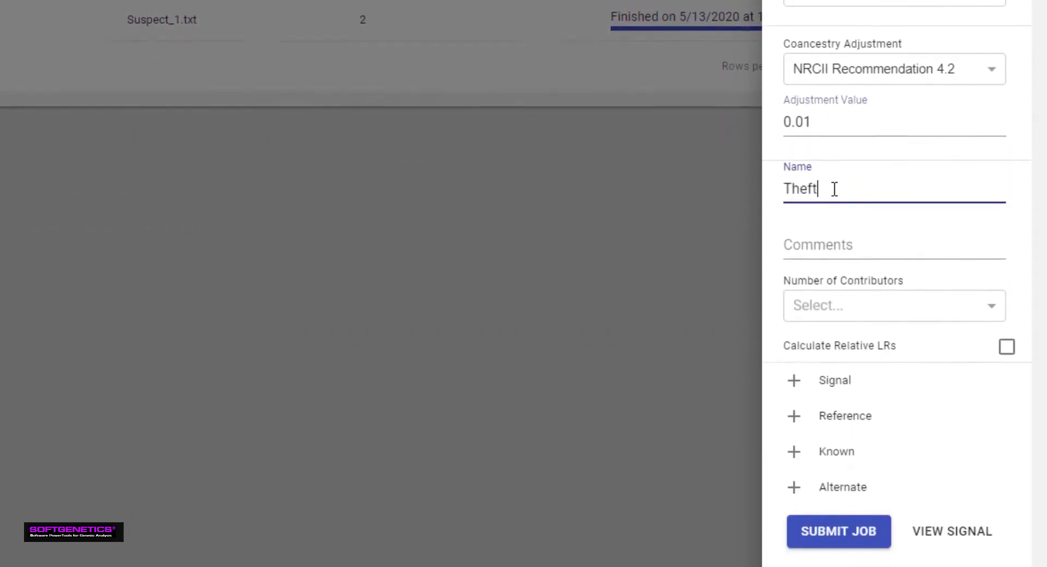
pyautogui.write('rio2')
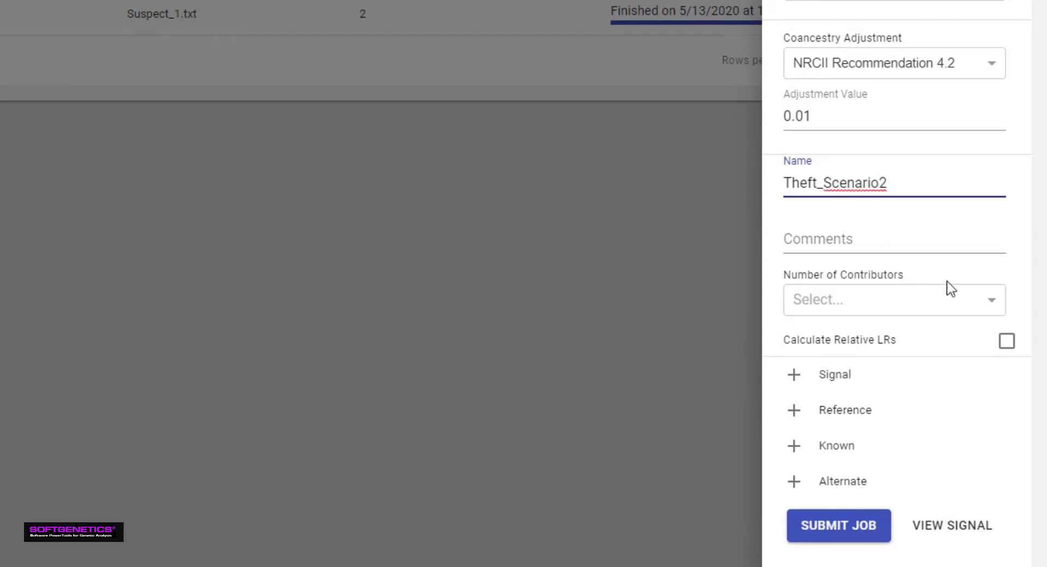
pyautogui.click(992, 303)
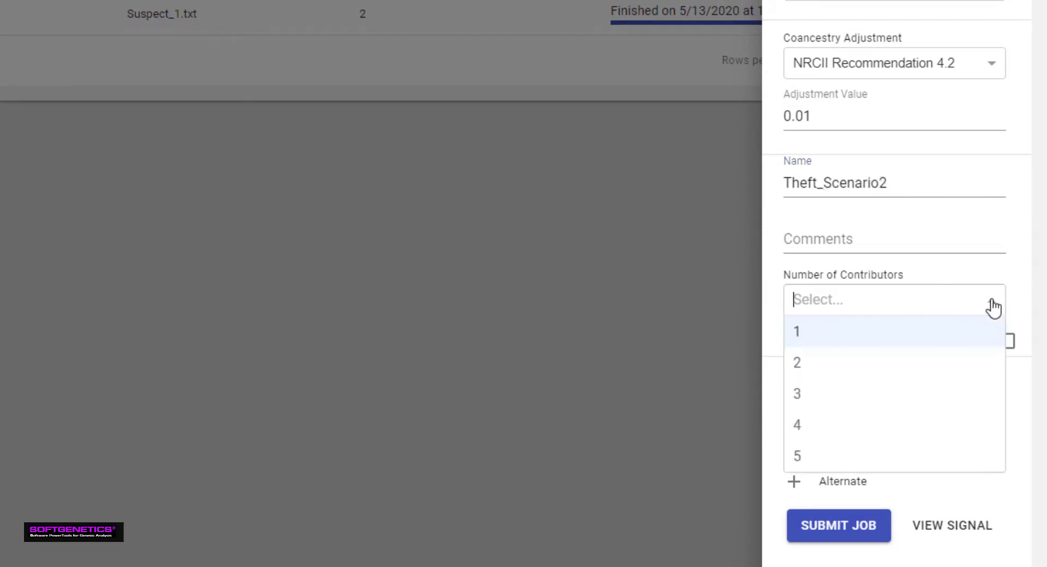
pyautogui.click(940, 396)
pyautogui.click(1008, 342)
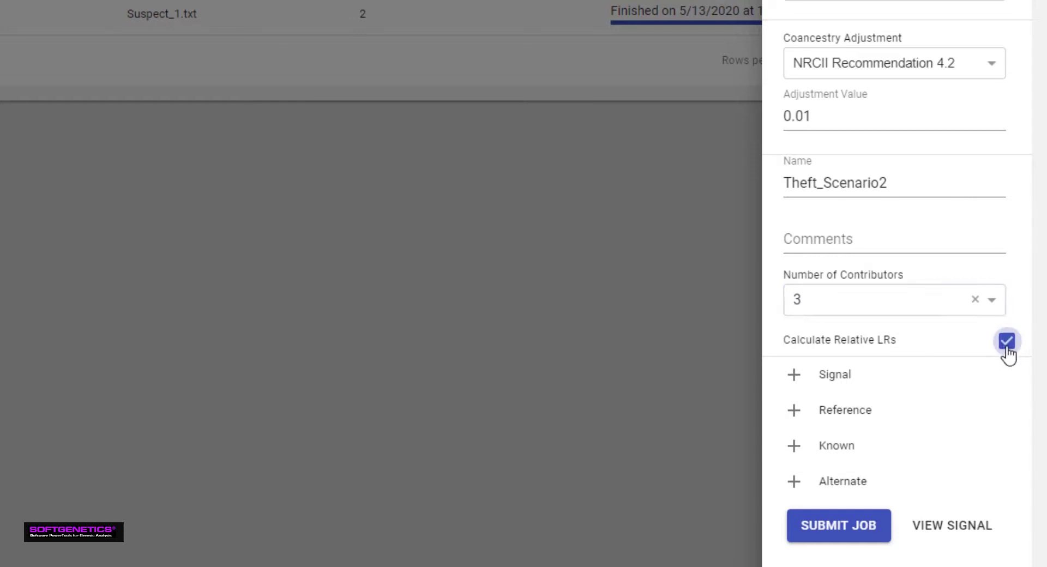
# Step: Add BACD_3_6_1_1_A1_V1.2_signal.txt as the signal file and Suspect_1.txt as the reference
pyautogui.click(852, 392)
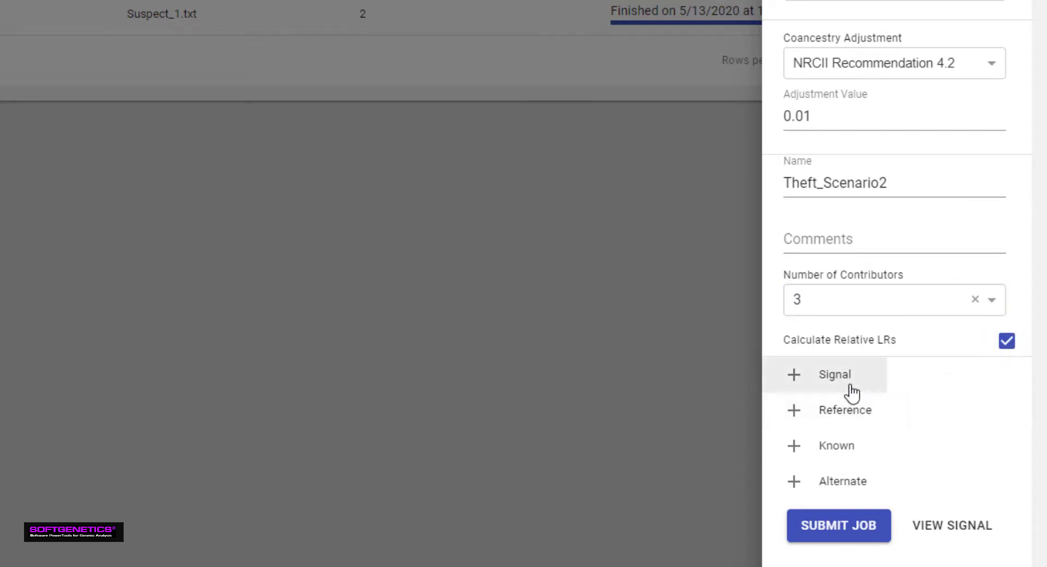
pyautogui.click(847, 384)
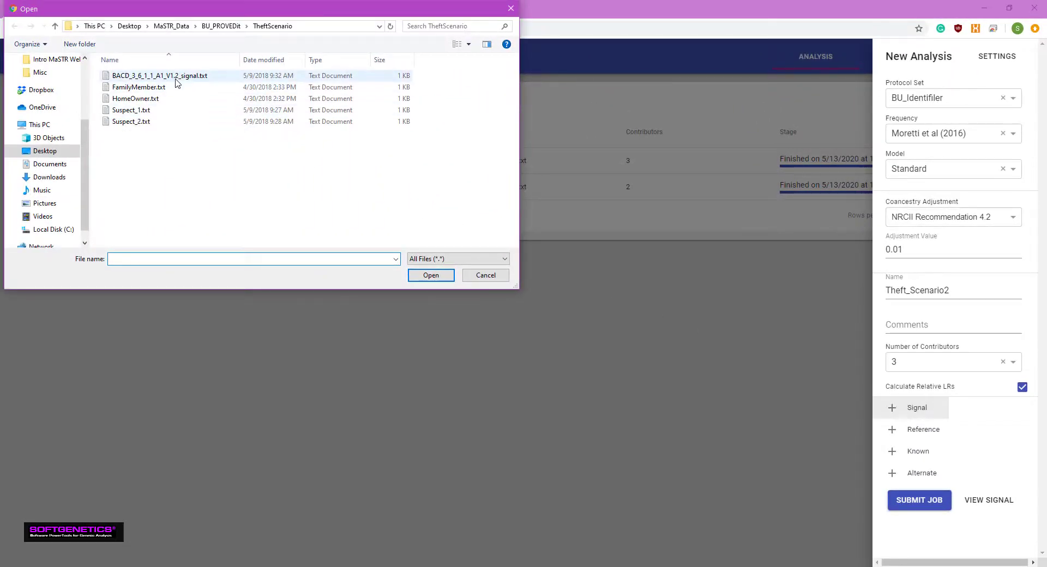
pyautogui.doubleClick(175, 76)
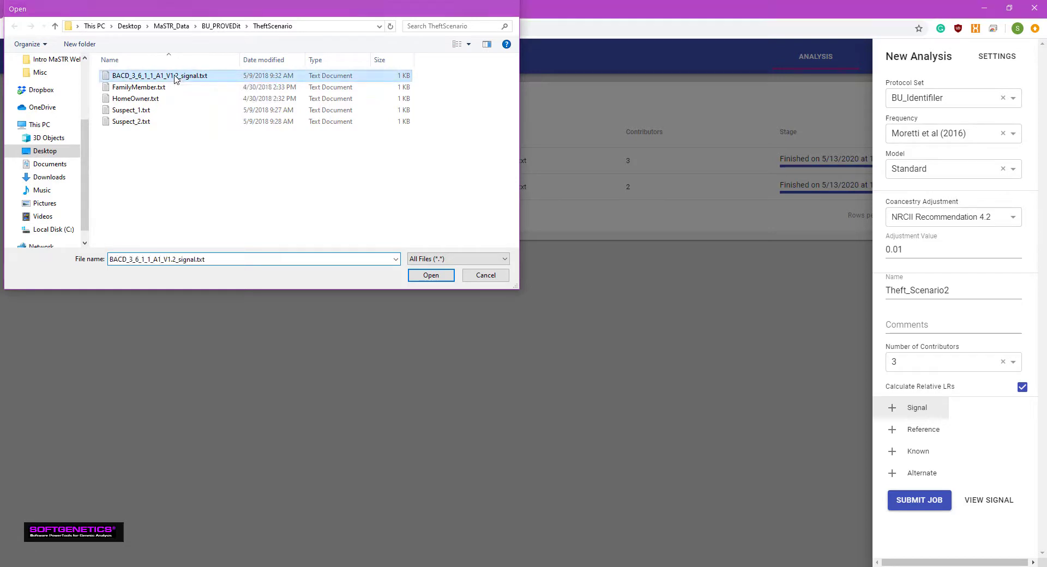
pyautogui.click(923, 442)
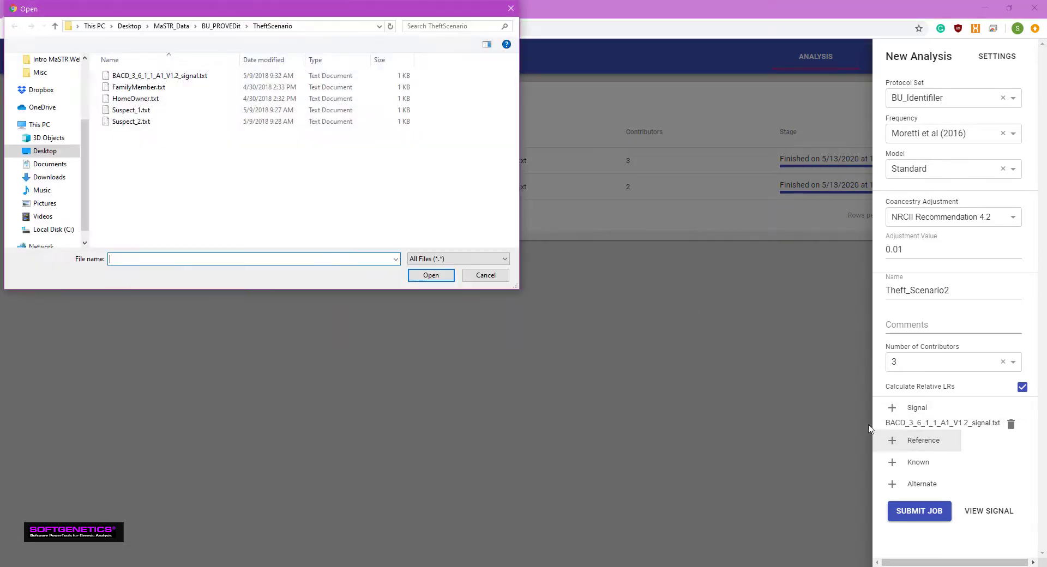
pyautogui.doubleClick(164, 113)
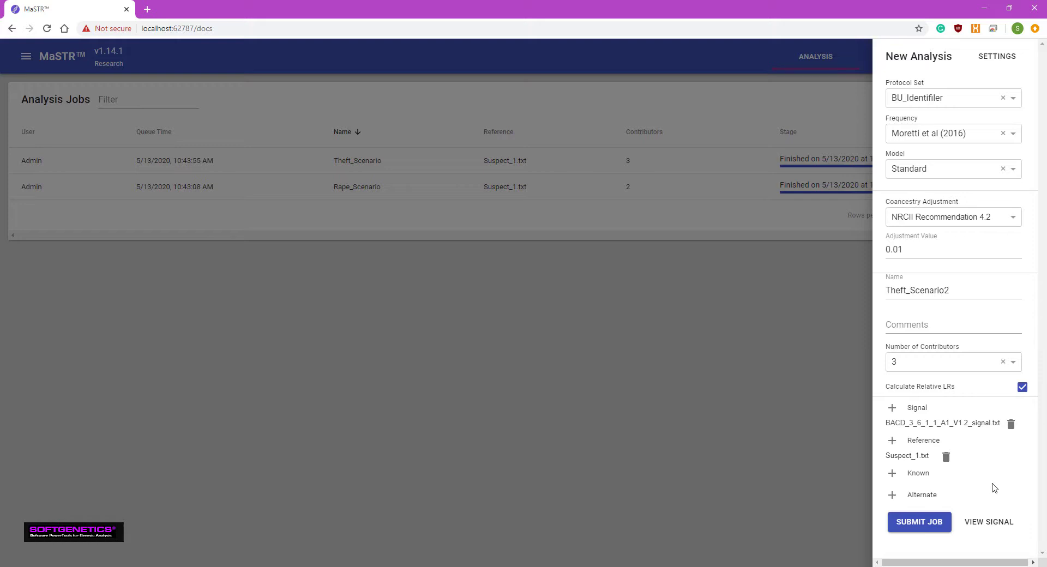
pyautogui.click(977, 524)
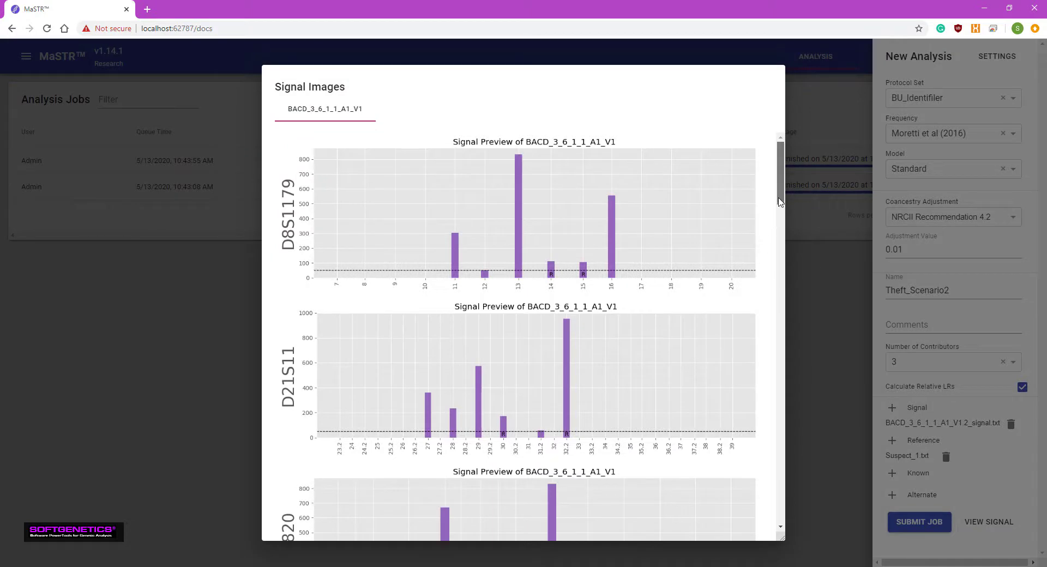
pyautogui.scroll(-2, 770, 221)
pyautogui.moveTo(786, 216); pyautogui.dragTo(796, 522)
pyautogui.click(822, 506)
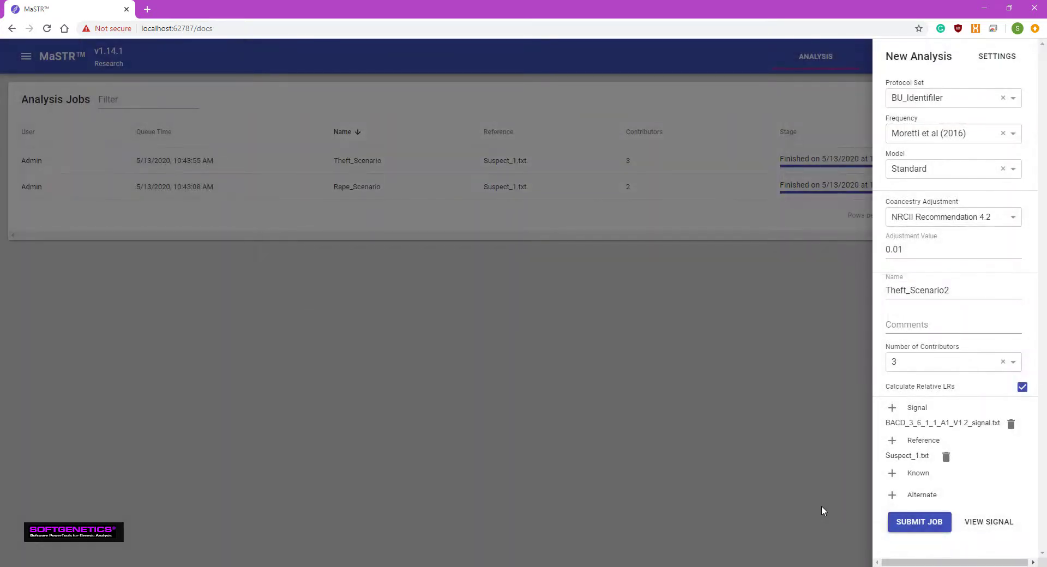
# Step: Submit the Theft_Scenario2 job and expand the finished Theft_Scenario job in the list
pyautogui.click(909, 525)
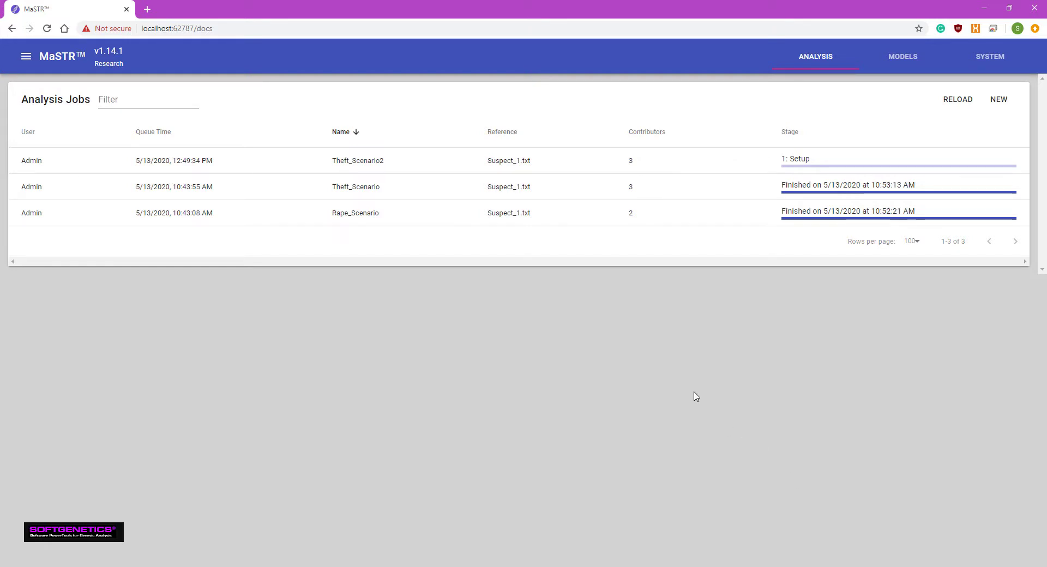
pyautogui.click(561, 196)
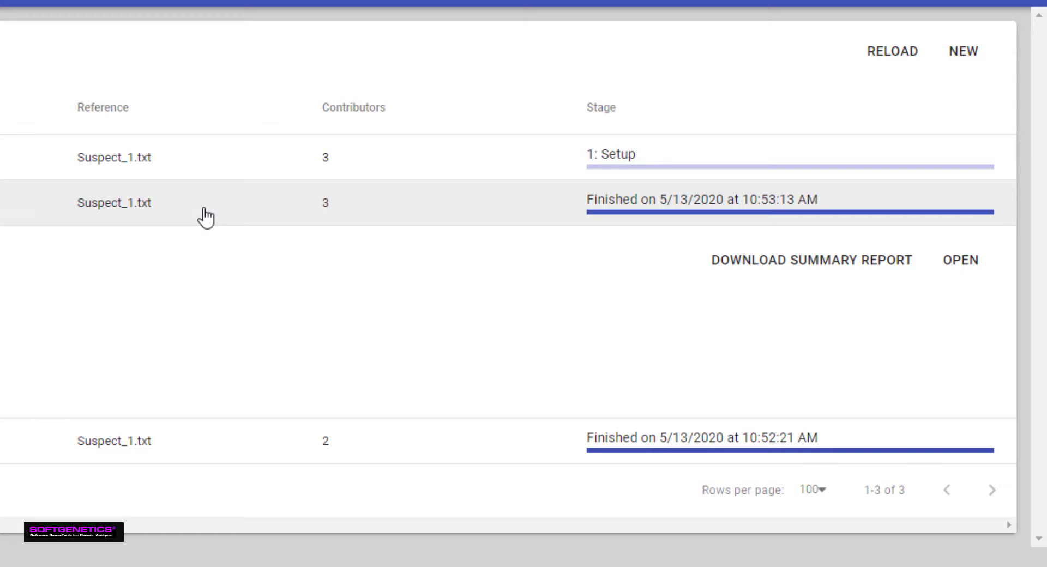
# Step: Open the Theft_Scenario results to view the Likelihood Ratios for Suspect_1.txt
pyautogui.rightClick(205, 217)
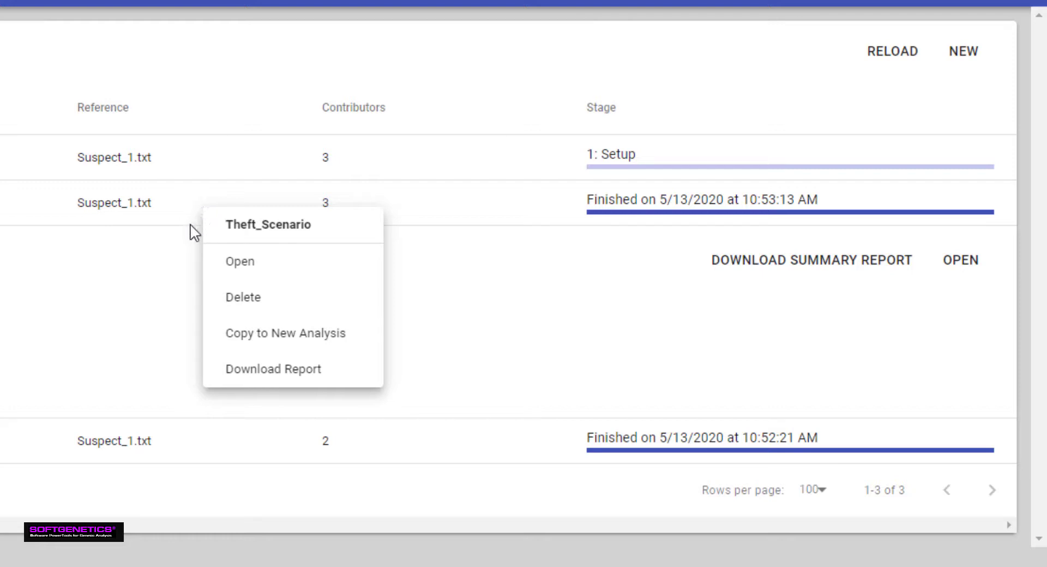
pyautogui.click(167, 284)
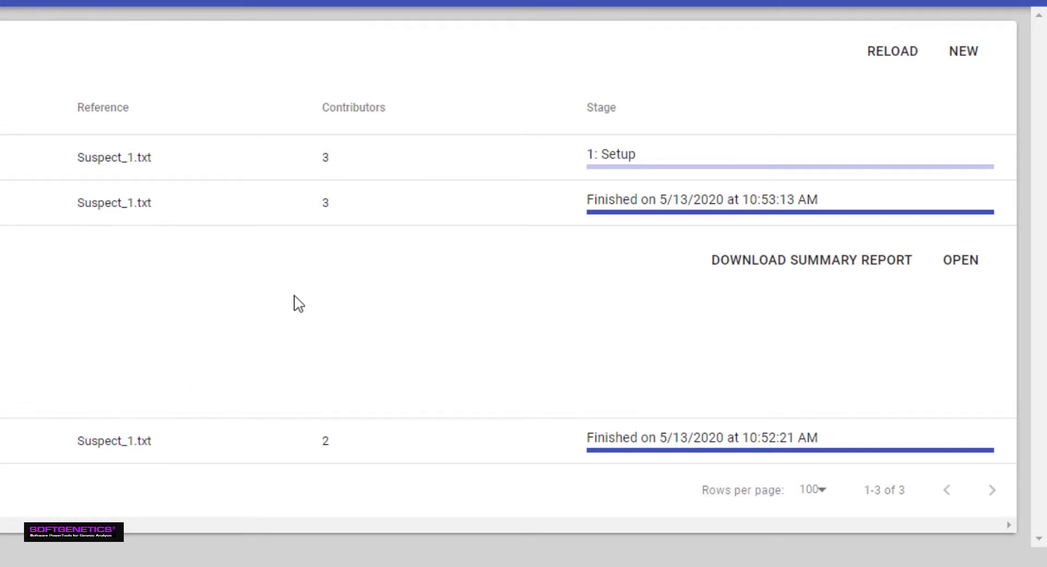
pyautogui.click(963, 267)
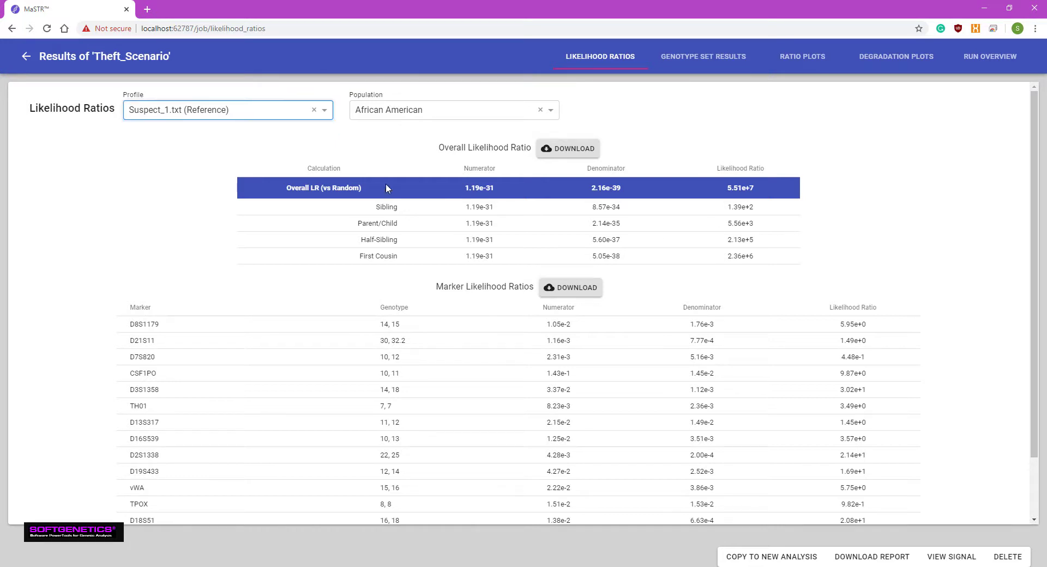
pyautogui.click(328, 111)
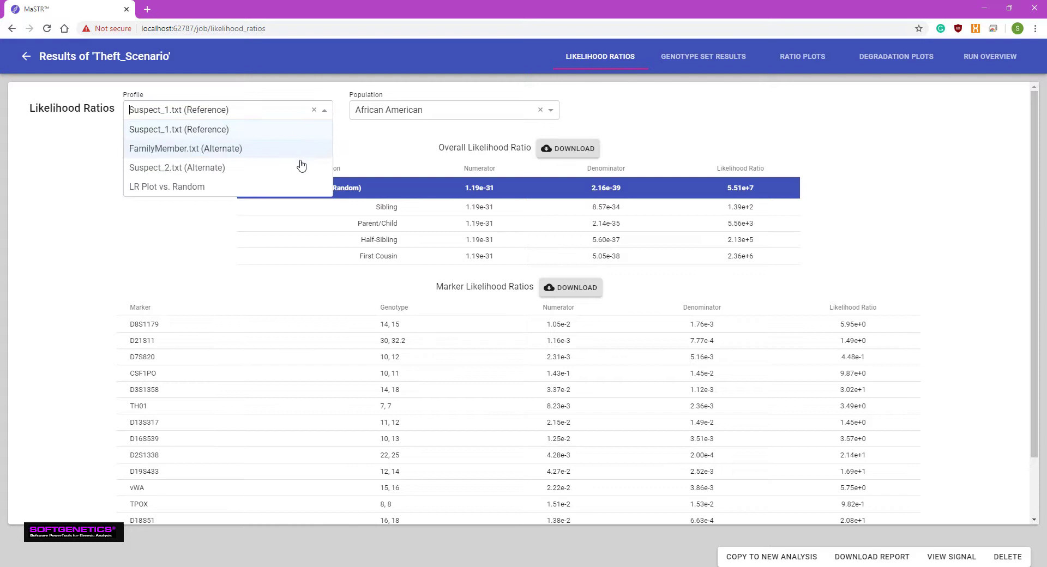
pyautogui.click(313, 187)
pyautogui.click(406, 186)
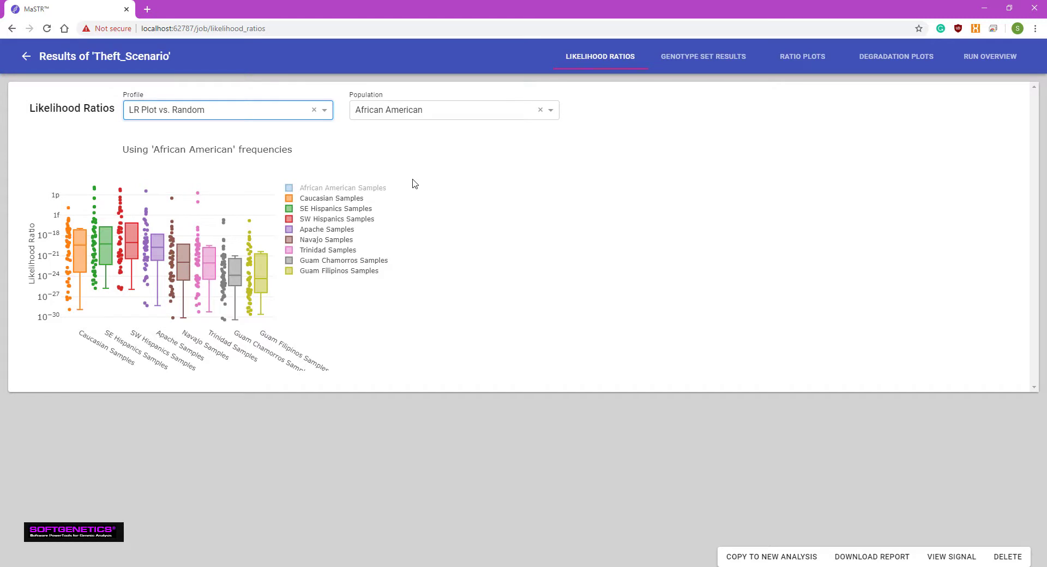
pyautogui.click(325, 112)
pyautogui.click(326, 130)
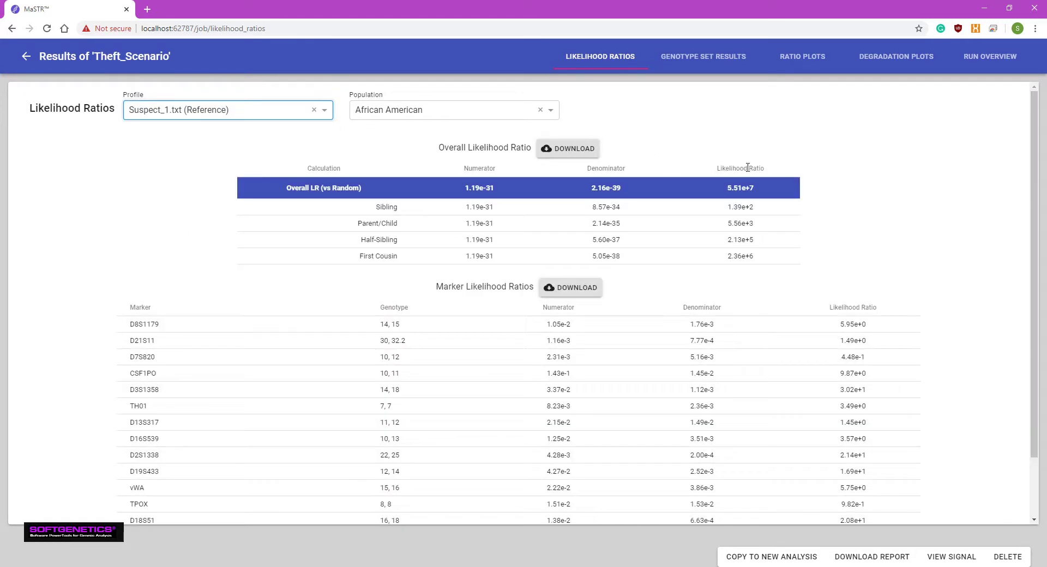
pyautogui.scroll(-2, 910, 228)
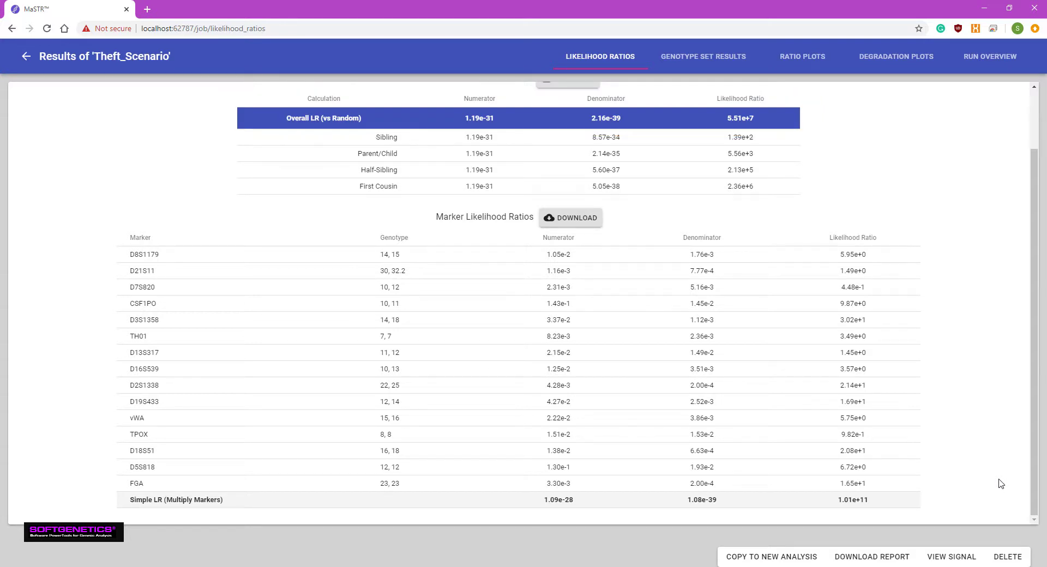
pyautogui.scroll(2, 1001, 484)
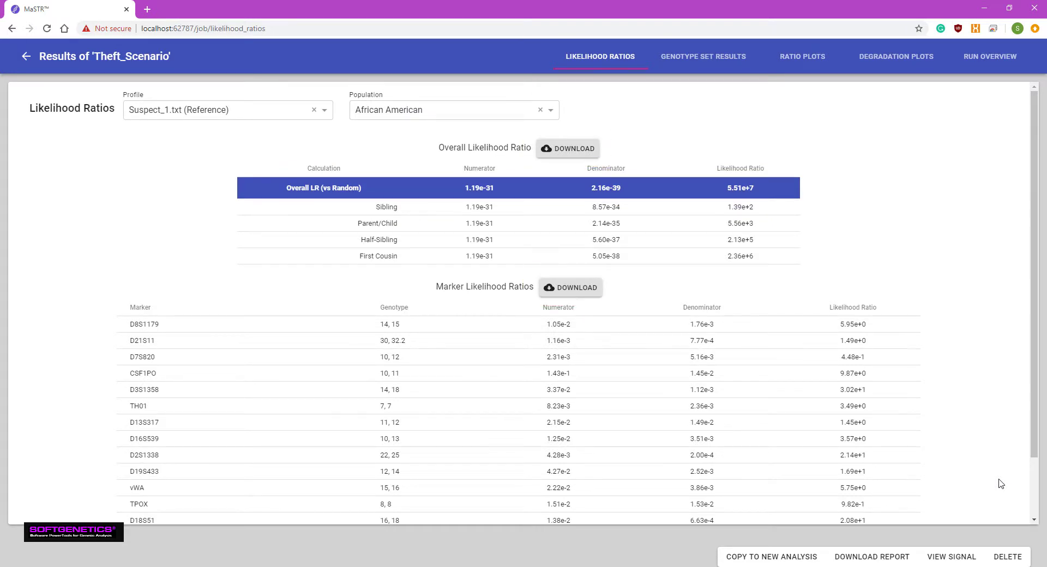
# Step: Show the Genotype Set Results with D8S1179 heat maps and genotype table
pyautogui.click(711, 64)
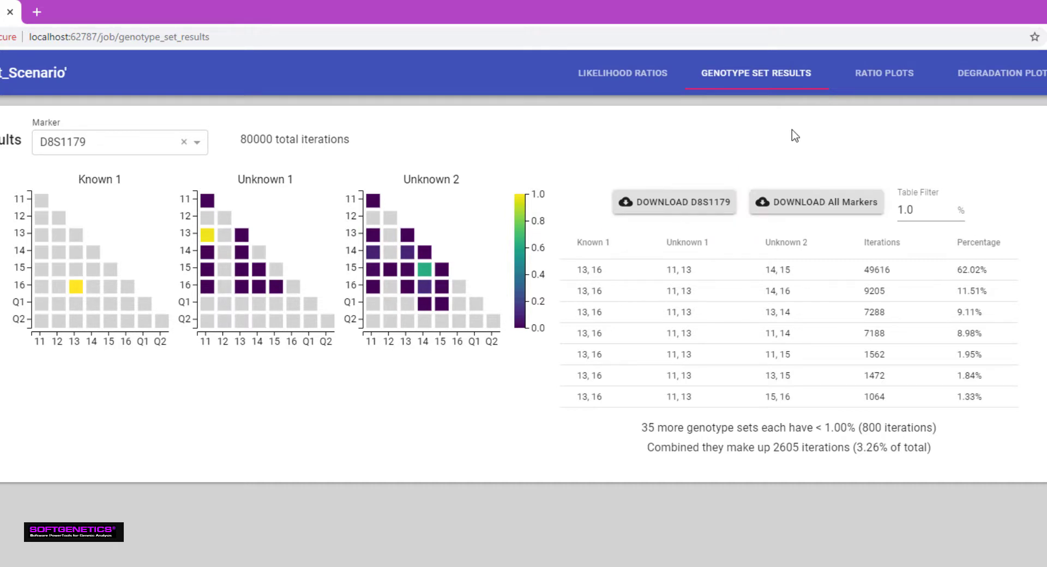
# Step: Show the Ratio Plots trace and histogram for HomeOwner.txt, Unknown 1 and Unknown 2
pyautogui.click(888, 79)
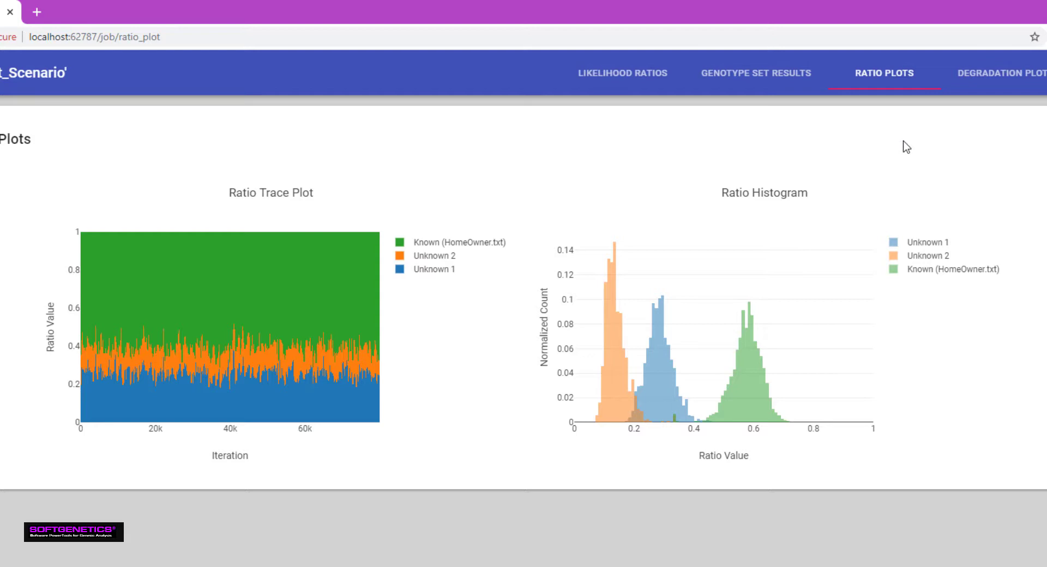
# Step: Show the Degradation Plots for the mu_A average relative locus height variable
pyautogui.click(961, 79)
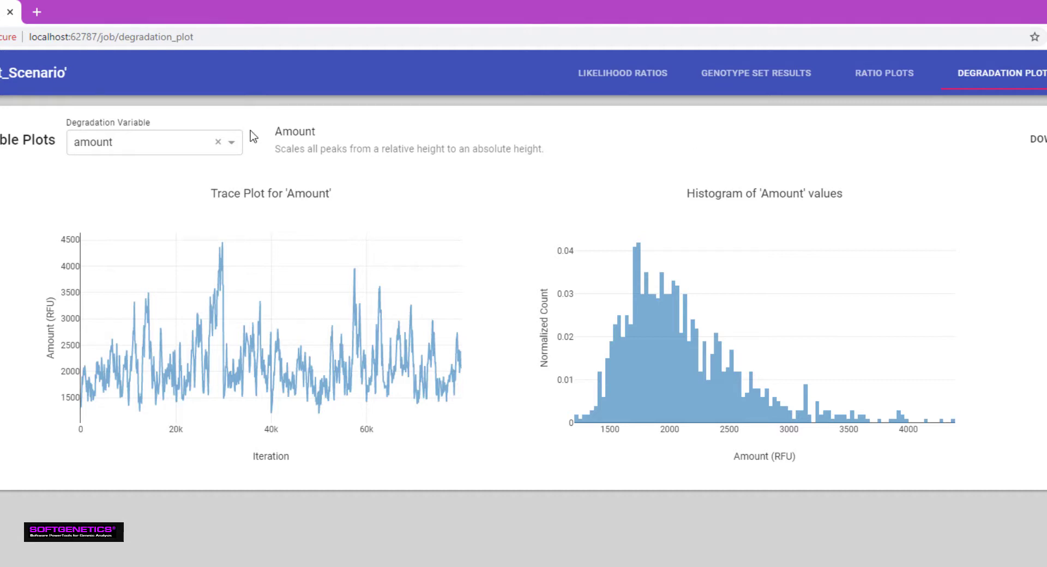
pyautogui.click(233, 143)
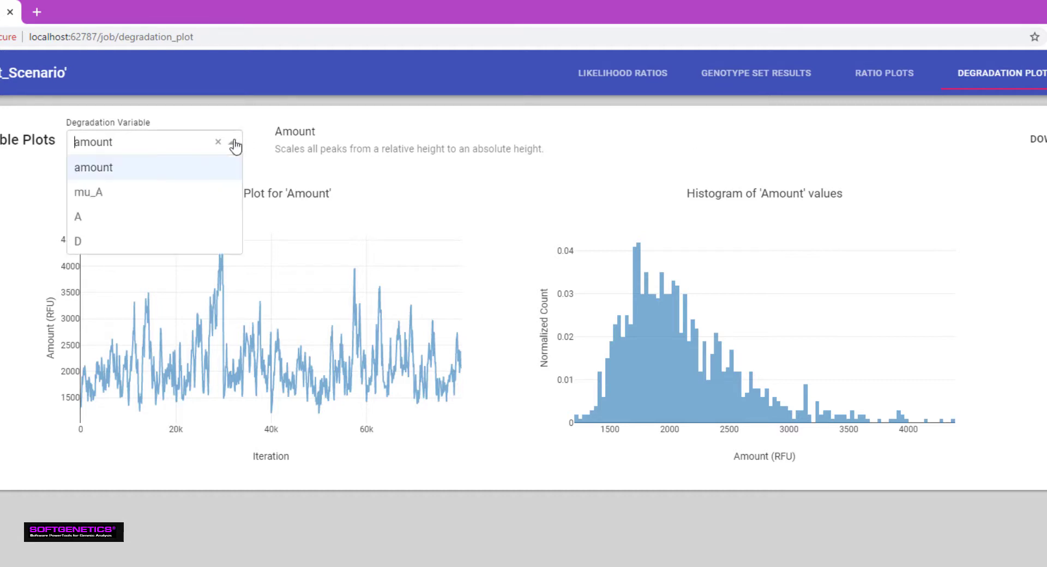
pyautogui.click(216, 201)
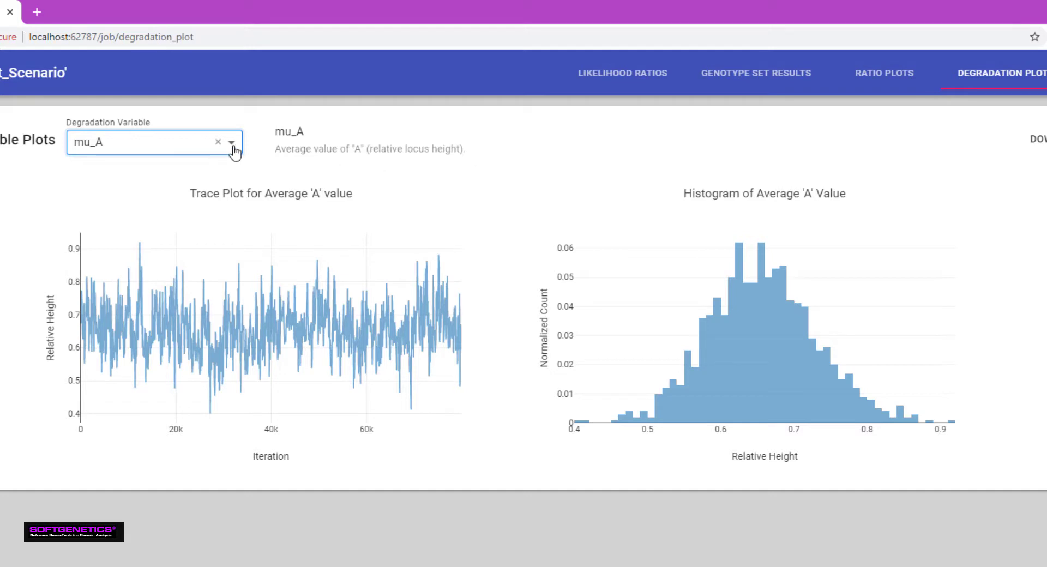
# Step: Plot the degradation variable A, then switch to the D degradation factor
pyautogui.click(229, 143)
pyautogui.click(223, 216)
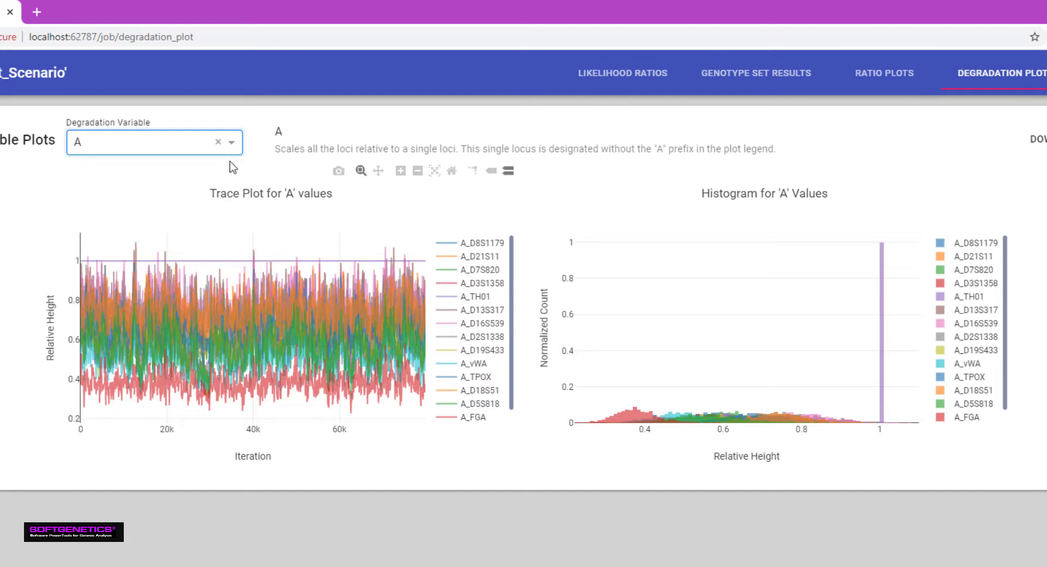
pyautogui.click(232, 142)
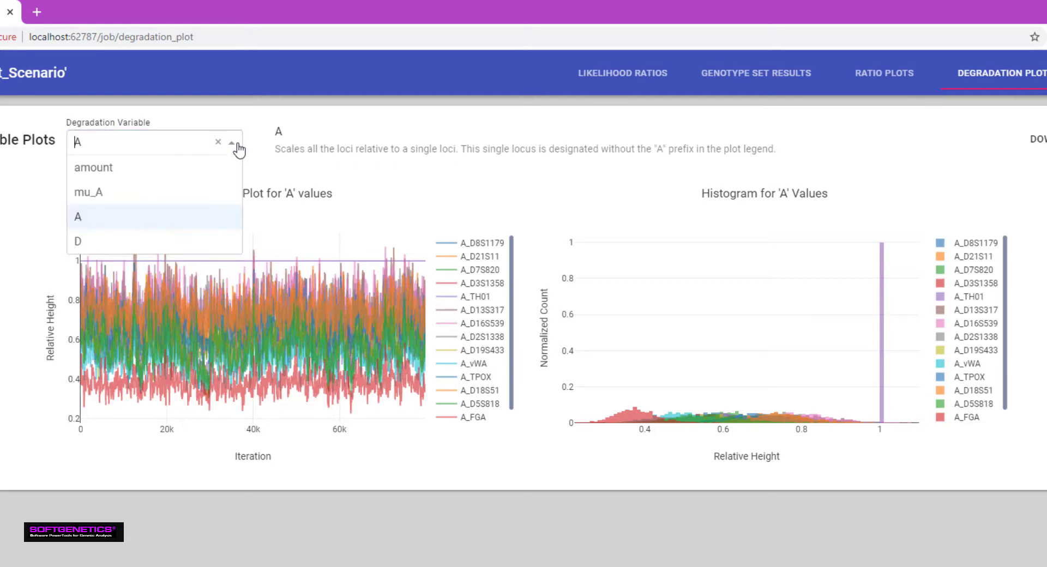
pyautogui.click(215, 241)
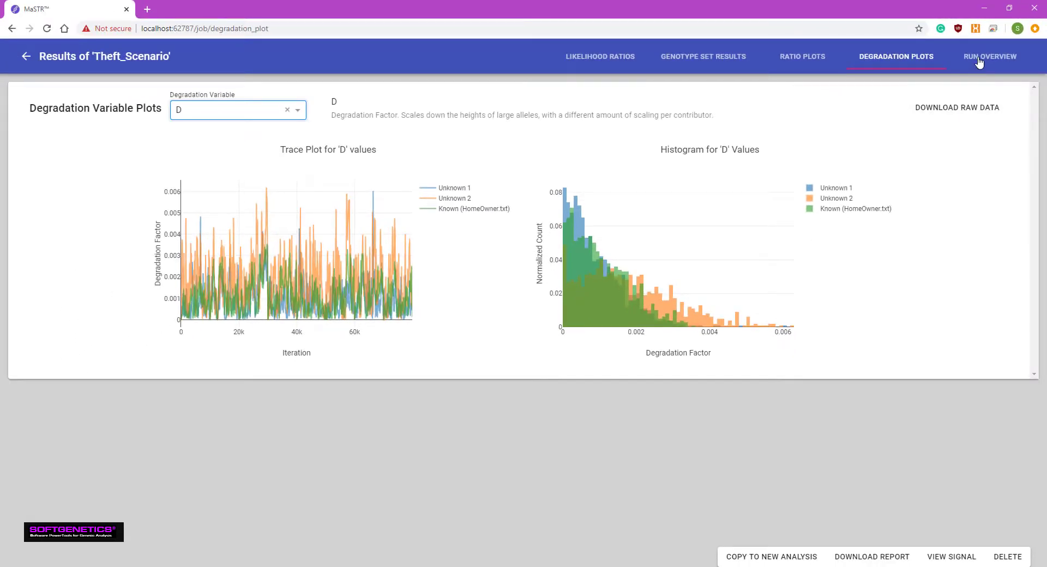
# Step: Review the run overview and inspect the Identifiler panel's markers and alleles
pyautogui.click(979, 58)
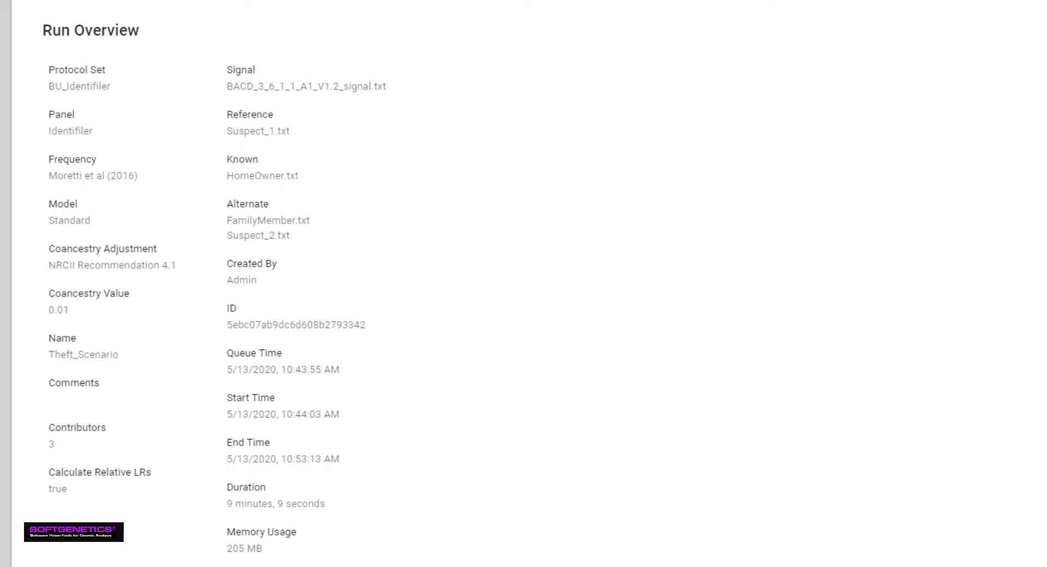
pyautogui.click(136, 126)
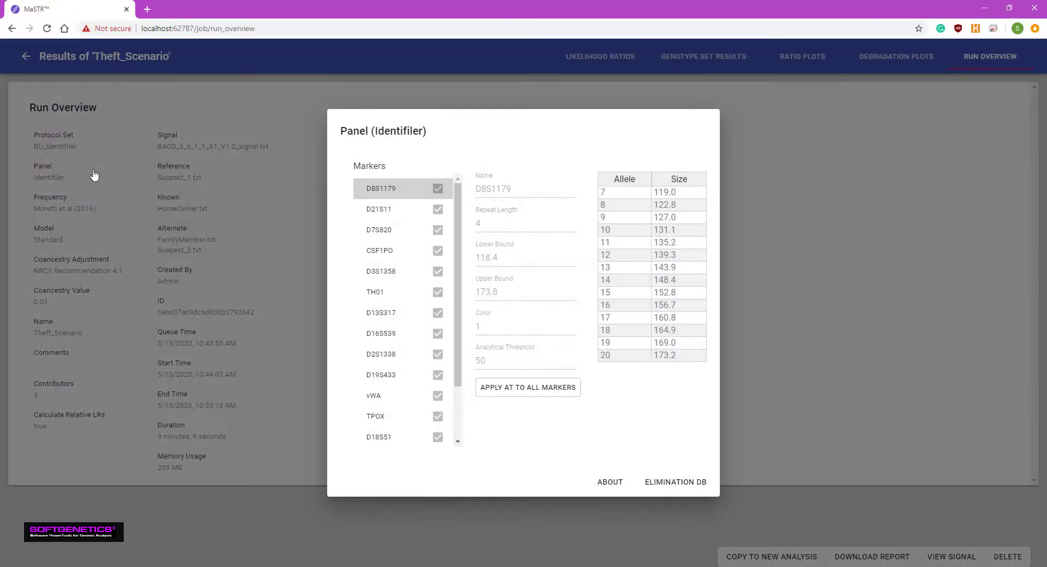
pyautogui.click(754, 396)
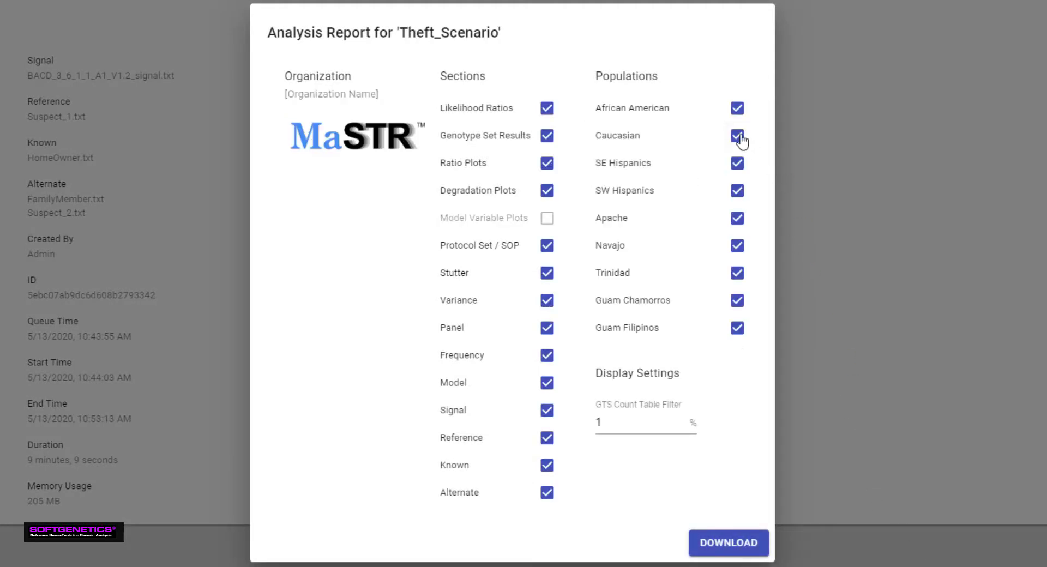
# Step: Exclude all populations except African American from the report
pyautogui.click(739, 137)
pyautogui.click(739, 163)
pyautogui.click(739, 191)
pyautogui.click(739, 219)
pyautogui.click(739, 245)
pyautogui.click(739, 273)
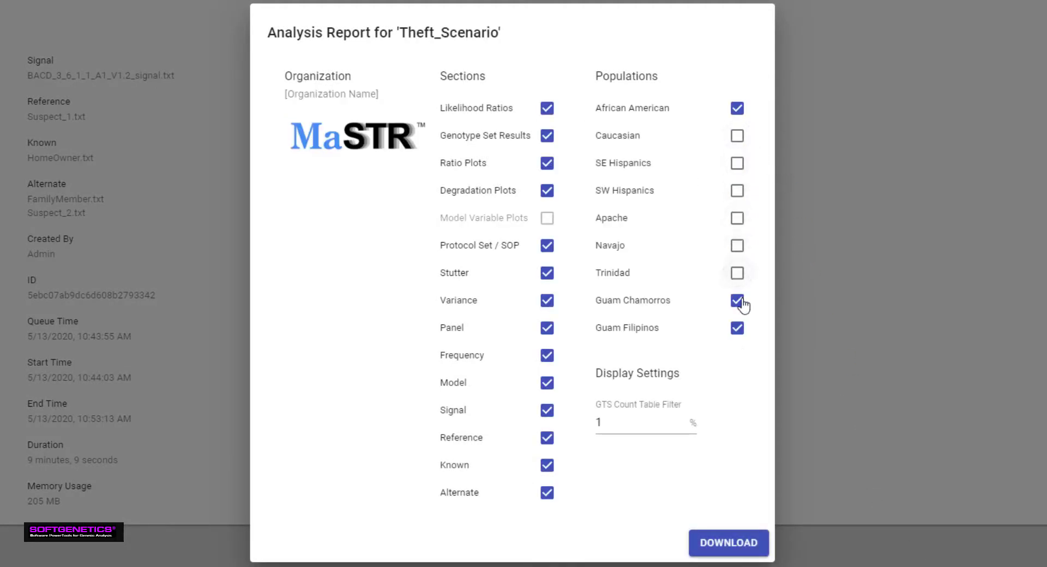
pyautogui.click(741, 303)
pyautogui.click(739, 329)
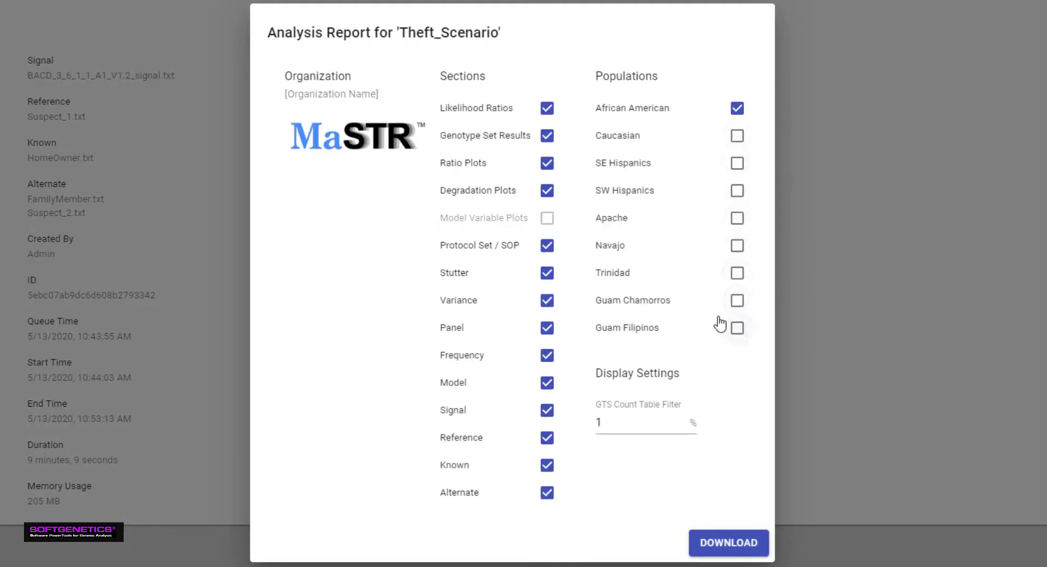
# Step: Leave out the Reference, Known and Alternate sections and download the report
pyautogui.click(547, 439)
pyautogui.click(547, 465)
pyautogui.click(547, 493)
pyautogui.click(740, 544)
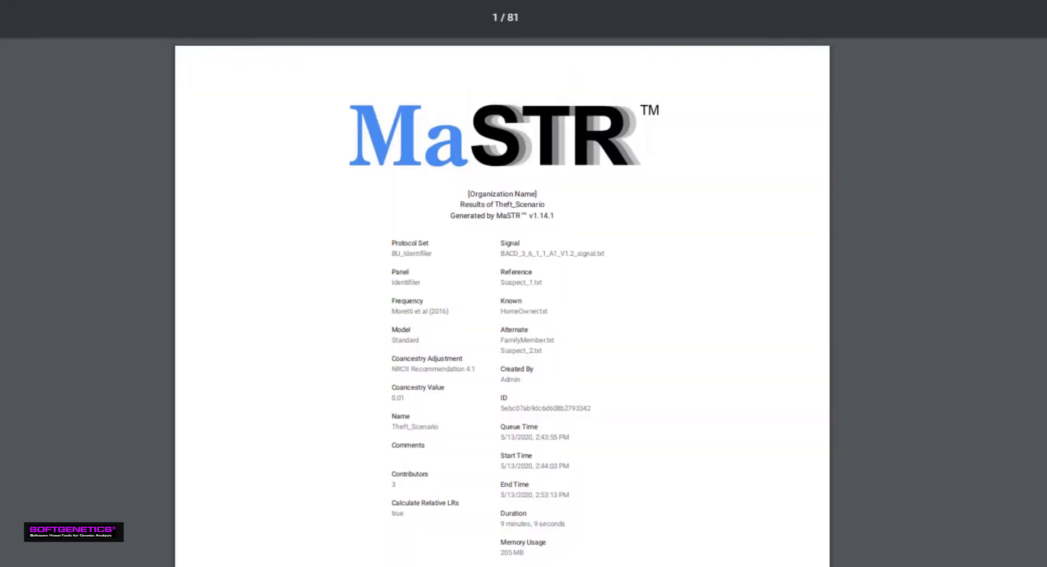
# Step: Scroll the report past the likelihood ratio pages to page 7's Genotype Set Results, starting at D8S1179
pyautogui.scroll(-15, 502, 284)
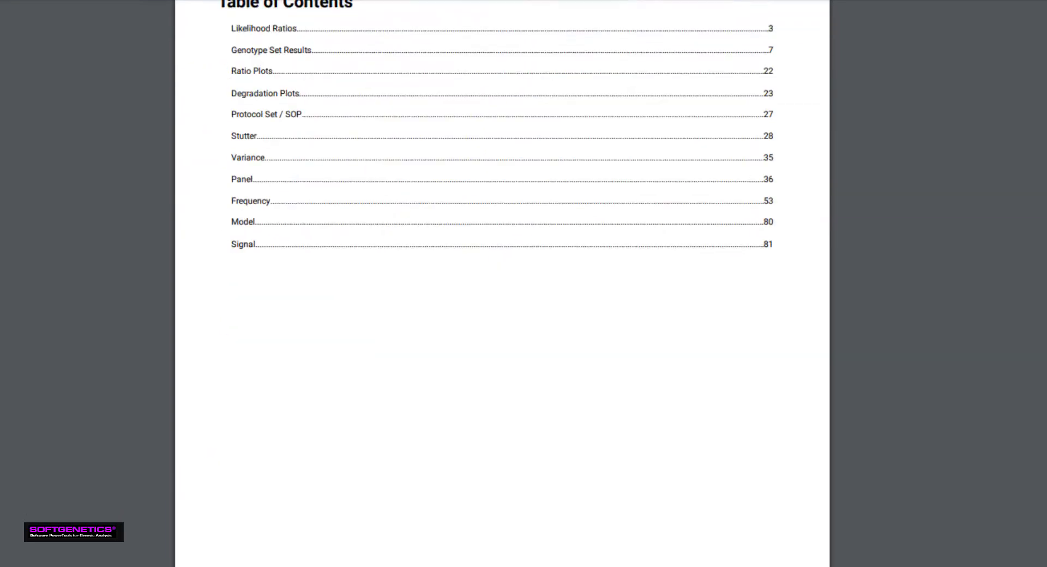
pyautogui.scroll(-12, 502, 284)
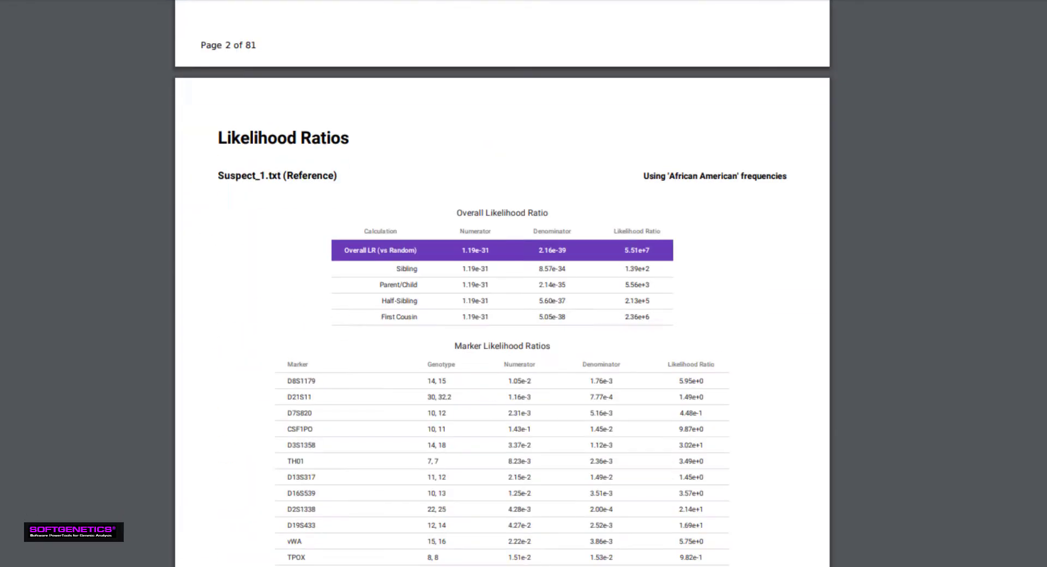
pyautogui.scroll(-15, 502, 284)
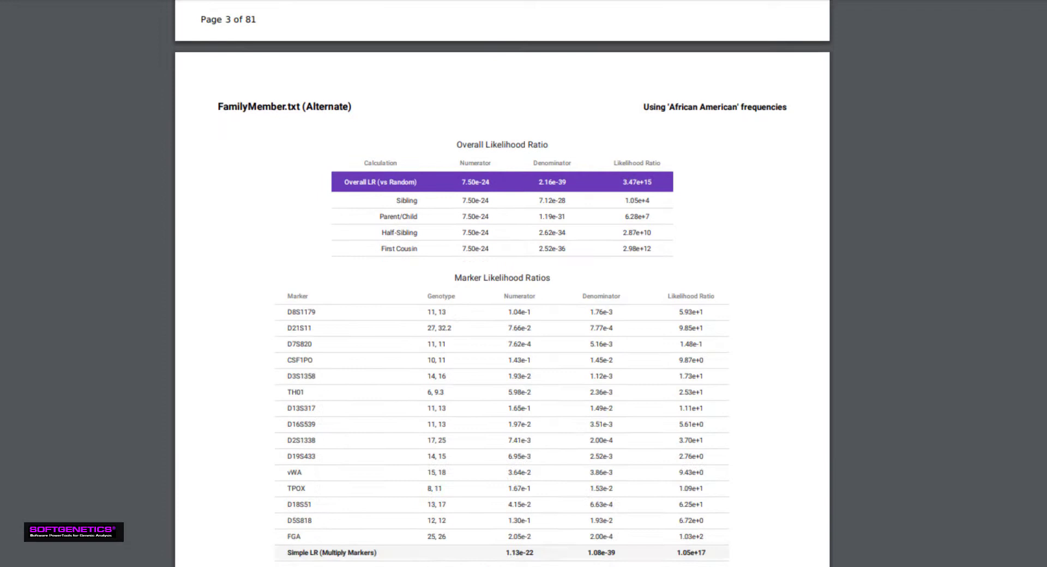
pyautogui.scroll(-15, 502, 283)
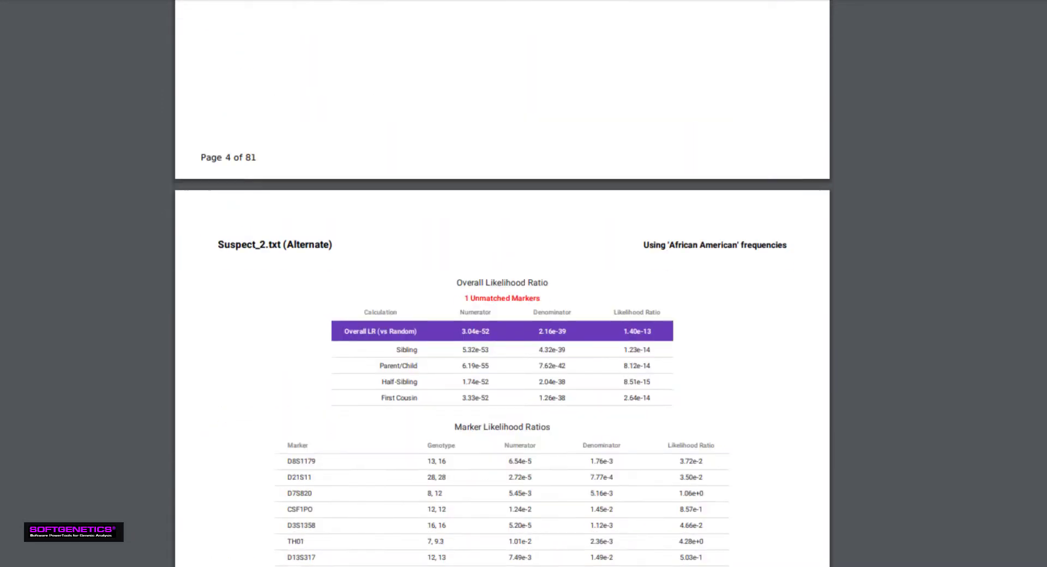
pyautogui.scroll(-15, 502, 283)
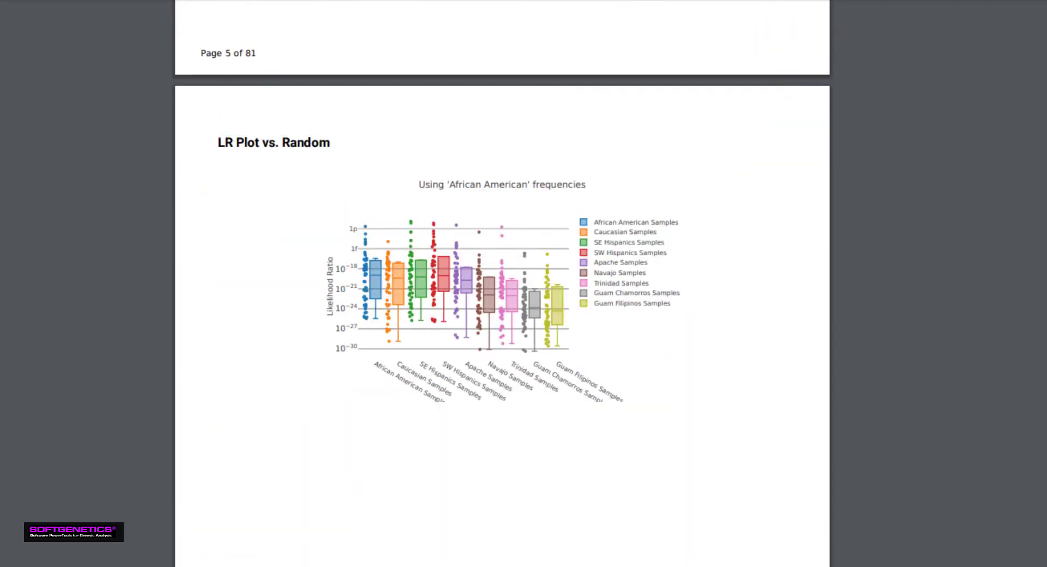
pyautogui.scroll(-8, 502, 284)
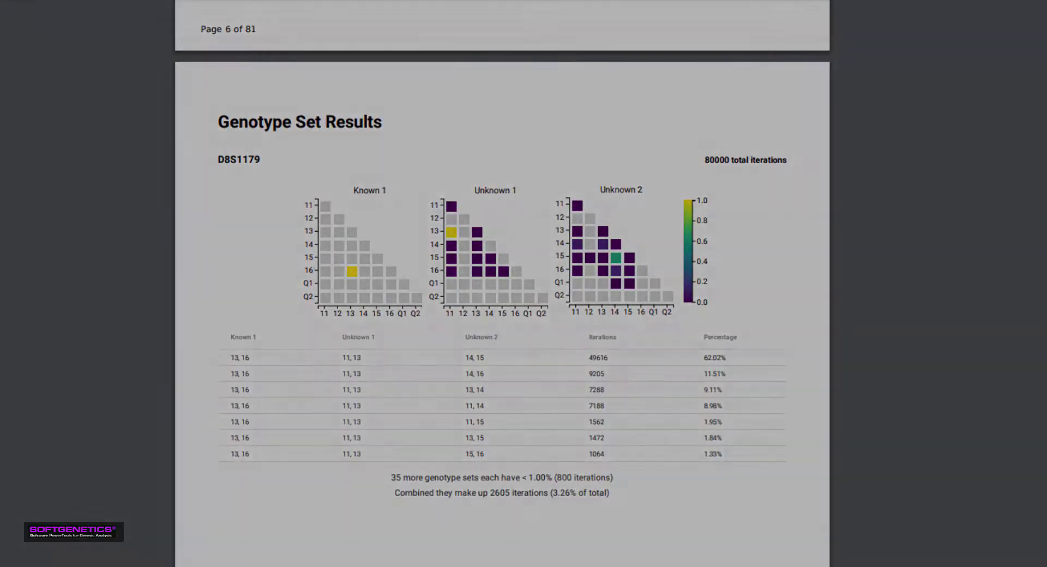